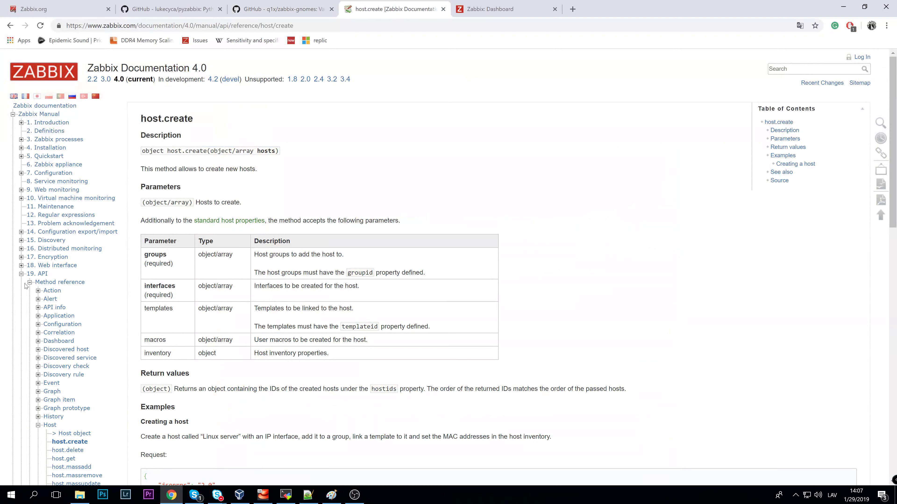
Step: Examine the Method reference list under 19. API in the documentation tree, with the Host entry collapsed
{"action": "left_click", "coordinate": [38, 425]}
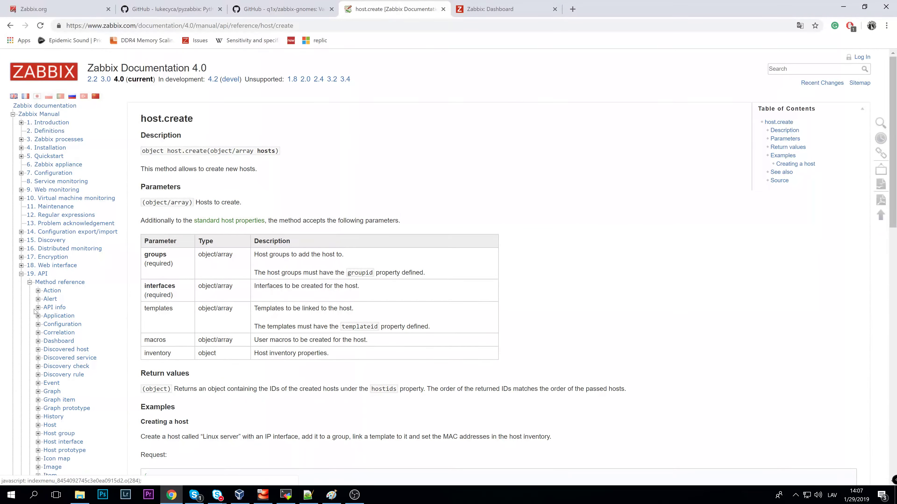
{"action": "left_click", "coordinate": [30, 282]}
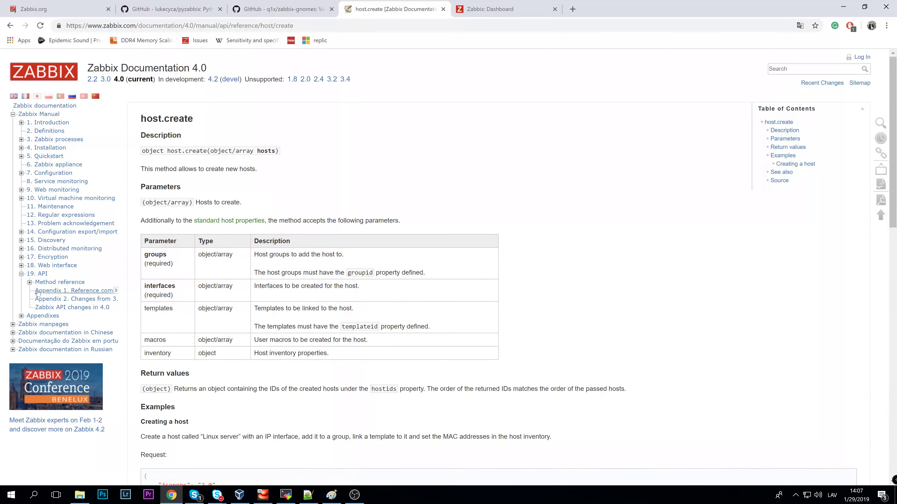
{"action": "left_click", "coordinate": [29, 284]}
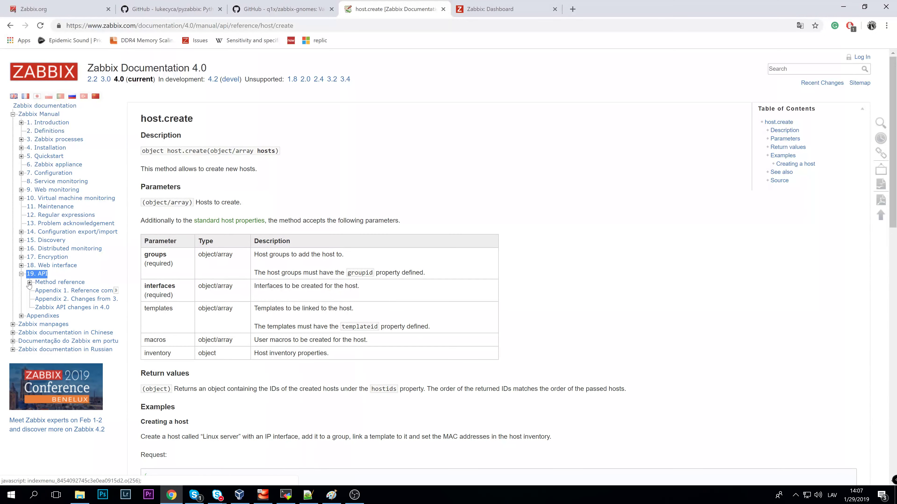
{"action": "scroll", "coordinate": [102, 290], "scroll_direction": "down", "scroll_amount": 5}
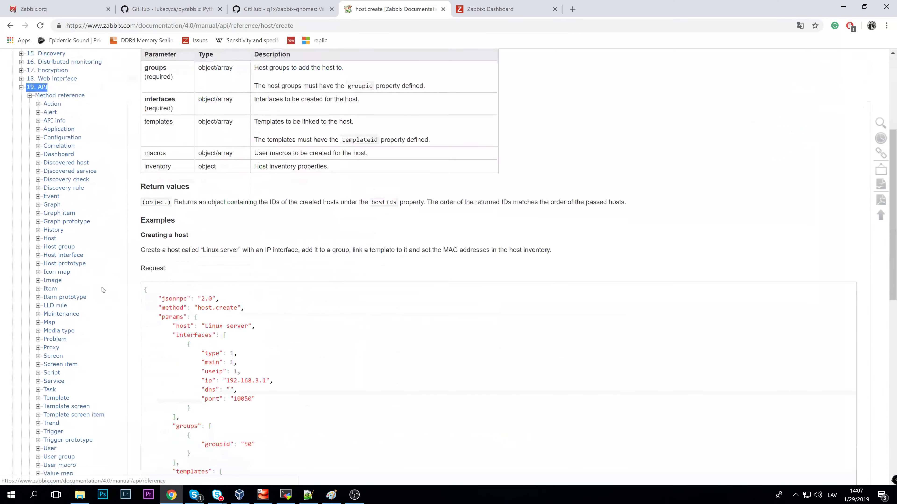
{"action": "scroll", "coordinate": [102, 289], "scroll_direction": "down", "scroll_amount": 5}
{"action": "scroll", "coordinate": [104, 311], "scroll_direction": "up", "scroll_amount": 6}
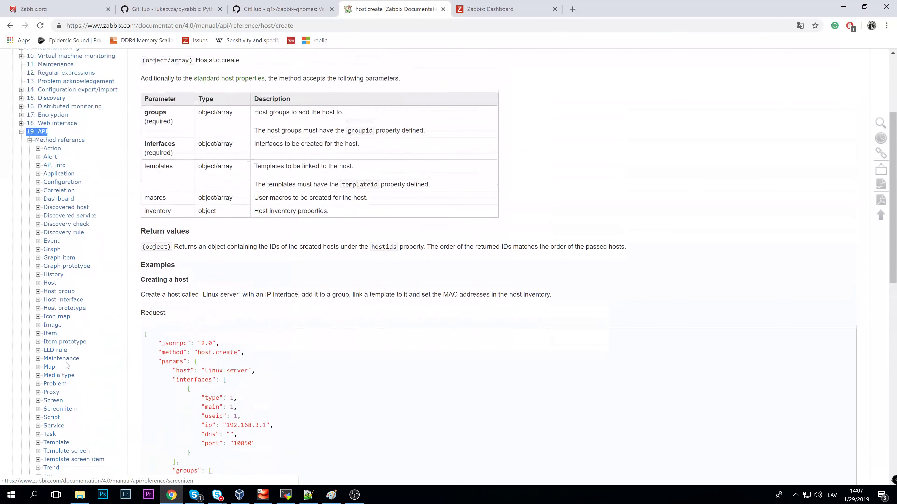
{"action": "scroll", "coordinate": [67, 365], "scroll_direction": "up", "scroll_amount": 1}
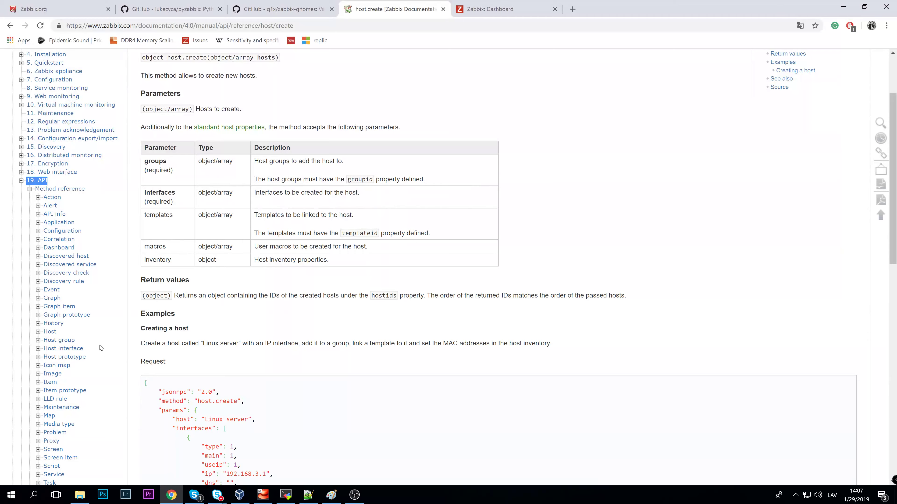
Step: Examine the host.create documentation, focusing on the Creating a host example with its JSON request and response
{"action": "scroll", "coordinate": [102, 348], "scroll_direction": "down", "scroll_amount": 5}
{"action": "scroll", "coordinate": [232, 312], "scroll_direction": "down", "scroll_amount": 9}
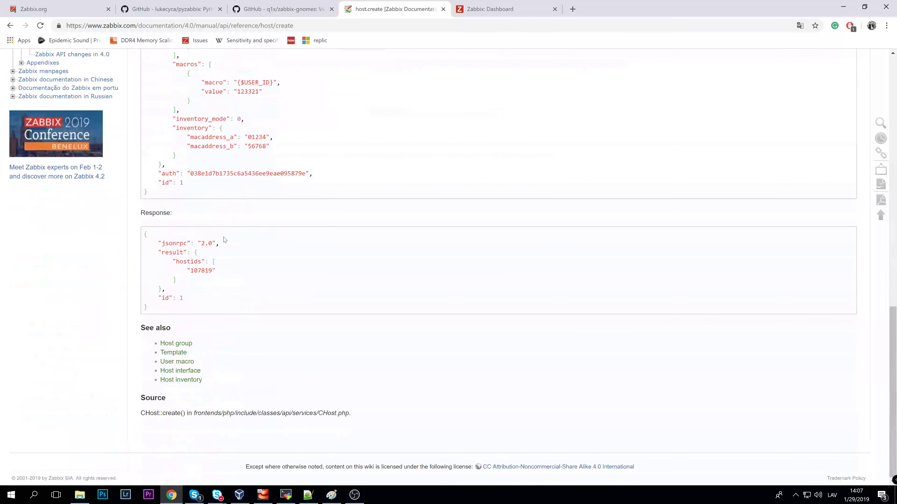
{"action": "scroll", "coordinate": [232, 312], "scroll_direction": "up", "scroll_amount": 8}
{"action": "scroll", "coordinate": [232, 313], "scroll_direction": "down", "scroll_amount": 7}
{"action": "scroll", "coordinate": [233, 313], "scroll_direction": "up", "scroll_amount": 7}
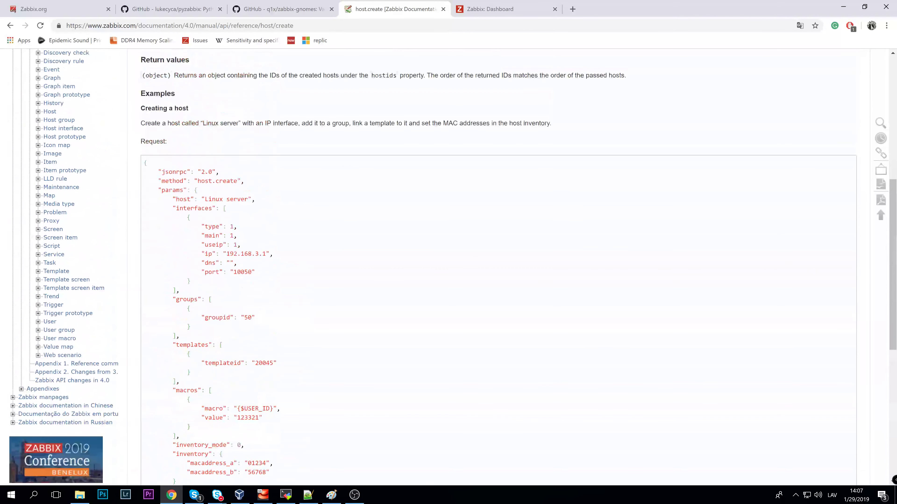
{"action": "left_click_drag", "start_coordinate": [147, 123], "coordinate": [329, 129]}
{"action": "left_click", "coordinate": [346, 128]}
{"action": "scroll", "coordinate": [615, 132], "scroll_direction": "down", "scroll_amount": 8}
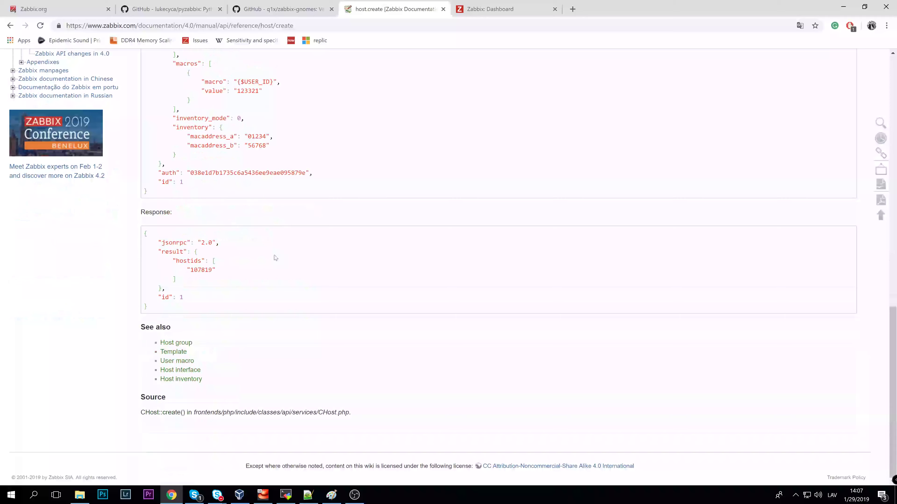
{"action": "scroll", "coordinate": [246, 283], "scroll_direction": "up", "scroll_amount": 6}
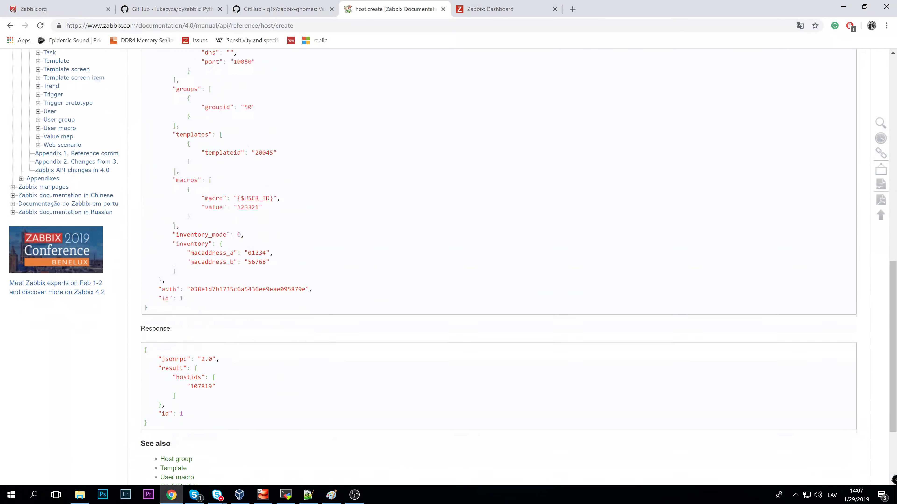
{"action": "scroll", "coordinate": [260, 214], "scroll_direction": "up", "scroll_amount": 10}
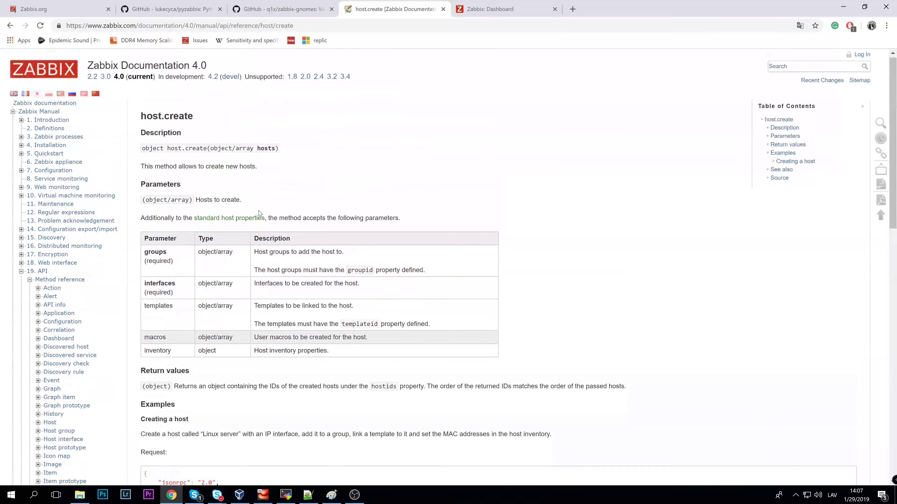
Step: Switch to the Zabbix dashboard, look over its widgets and check the version in the page footer
{"action": "left_click", "coordinate": [549, 4]}
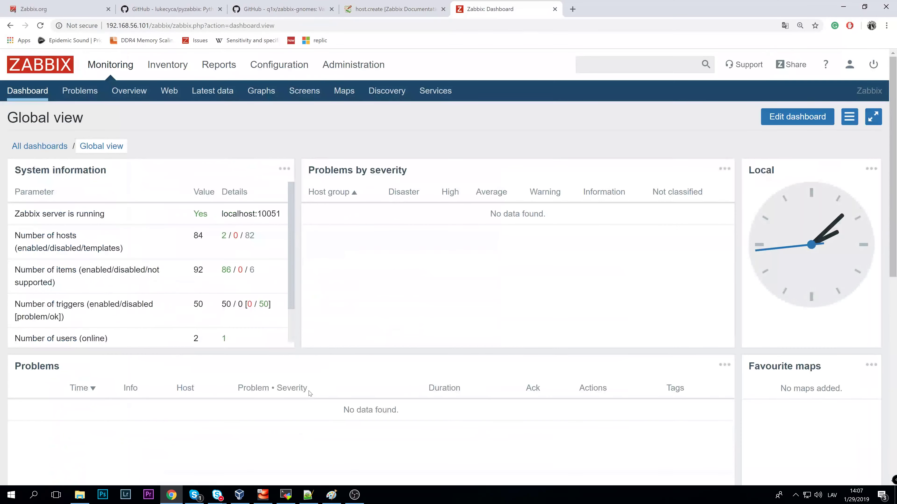
{"action": "scroll", "coordinate": [310, 394], "scroll_direction": "down", "scroll_amount": 6}
{"action": "scroll", "coordinate": [317, 393], "scroll_direction": "up", "scroll_amount": 3}
{"action": "scroll", "coordinate": [325, 393], "scroll_direction": "up", "scroll_amount": 3}
{"action": "scroll", "coordinate": [247, 333], "scroll_direction": "down", "scroll_amount": 2}
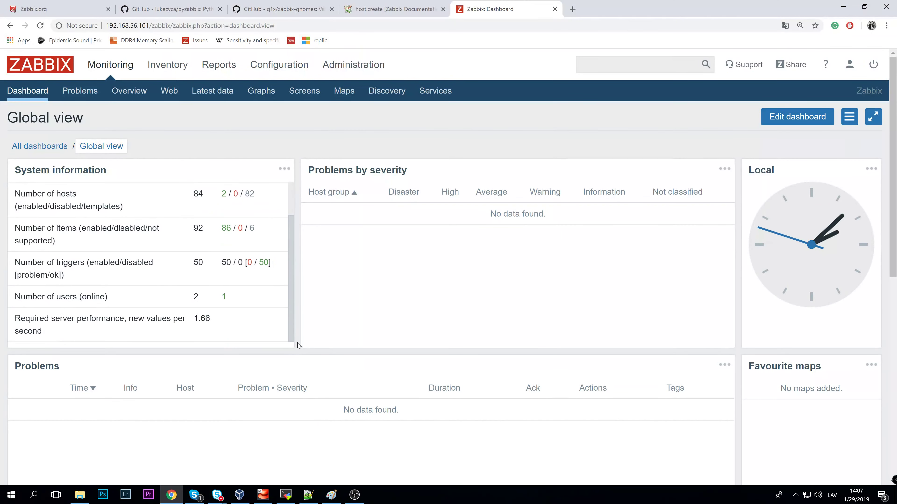
{"action": "scroll", "coordinate": [458, 379], "scroll_direction": "down", "scroll_amount": 10}
{"action": "scroll", "coordinate": [458, 378], "scroll_direction": "up", "scroll_amount": 10}
{"action": "scroll", "coordinate": [423, 459], "scroll_direction": "down", "scroll_amount": 10}
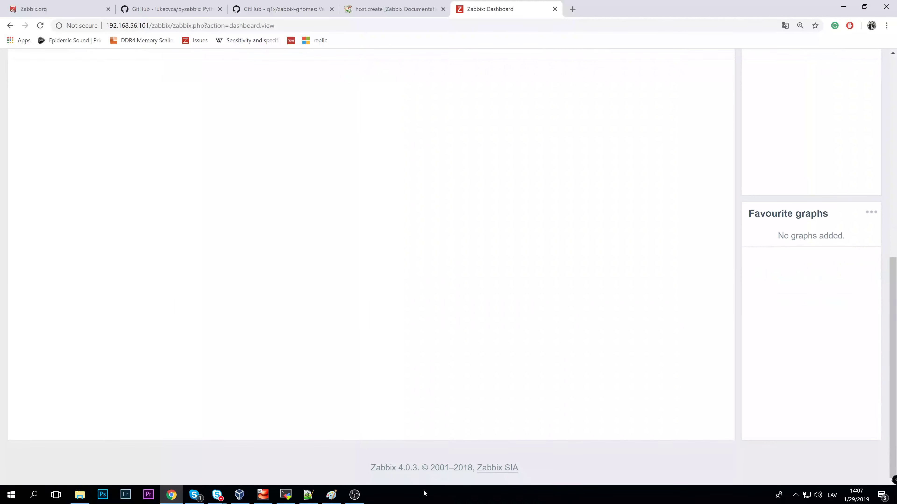
{"action": "left_click_drag", "start_coordinate": [376, 468], "coordinate": [398, 468]}
{"action": "left_click", "coordinate": [496, 367]}
{"action": "scroll", "coordinate": [423, 357], "scroll_direction": "up", "scroll_amount": 10}
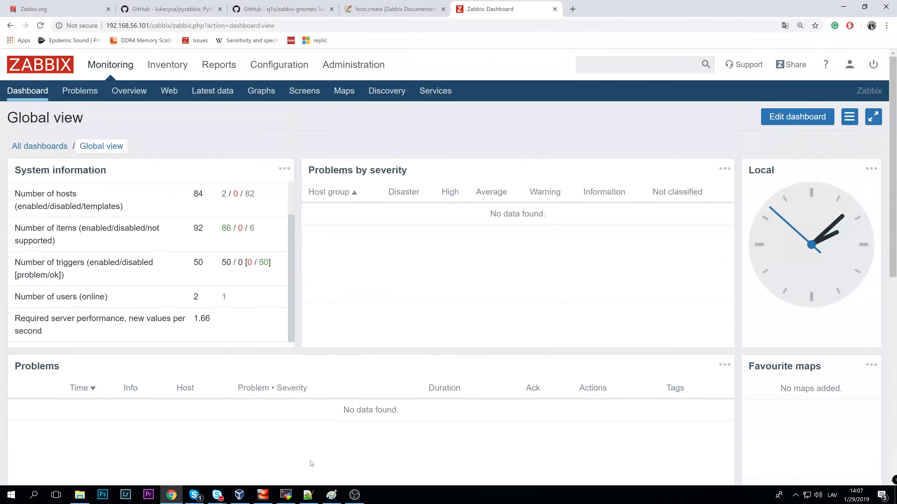
Step: Switch to the MobaXterm root session and clear the earlier output from the terminal
{"action": "left_click", "coordinate": [287, 495]}
{"action": "left_click_drag", "start_coordinate": [436, 371], "coordinate": [152, 212]}
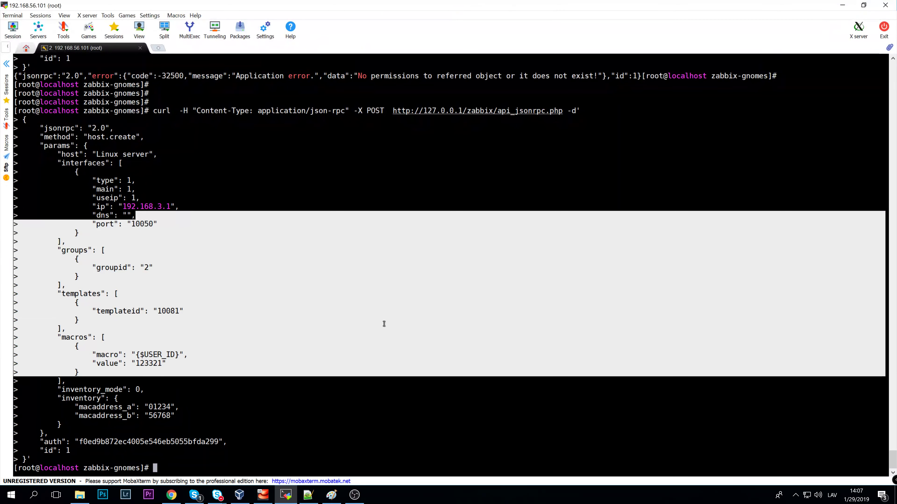
{"action": "left_click", "coordinate": [436, 271]}
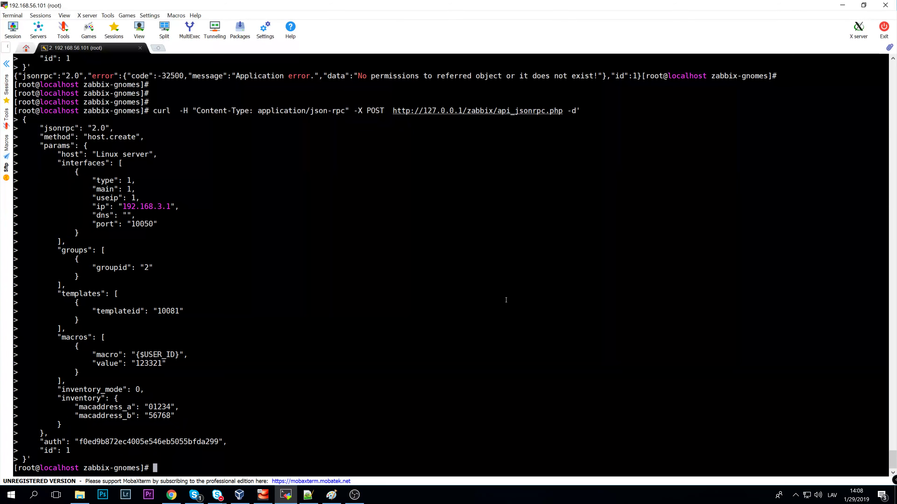
{"action": "key", "text": "ctrl+l"}
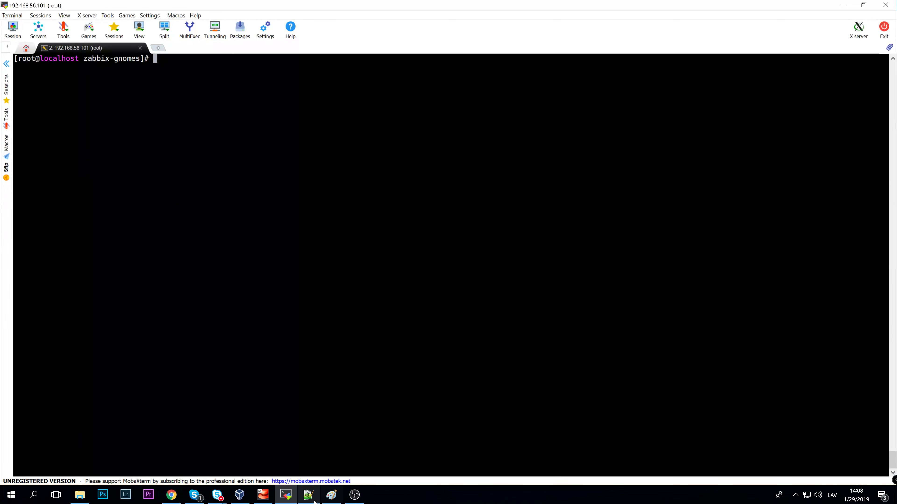
Step: Look through the prepared command snippets in Notepad++, from new 1 to new 5, and return to the terminal
{"action": "left_click", "coordinate": [309, 495]}
{"action": "left_click", "coordinate": [93, 146]}
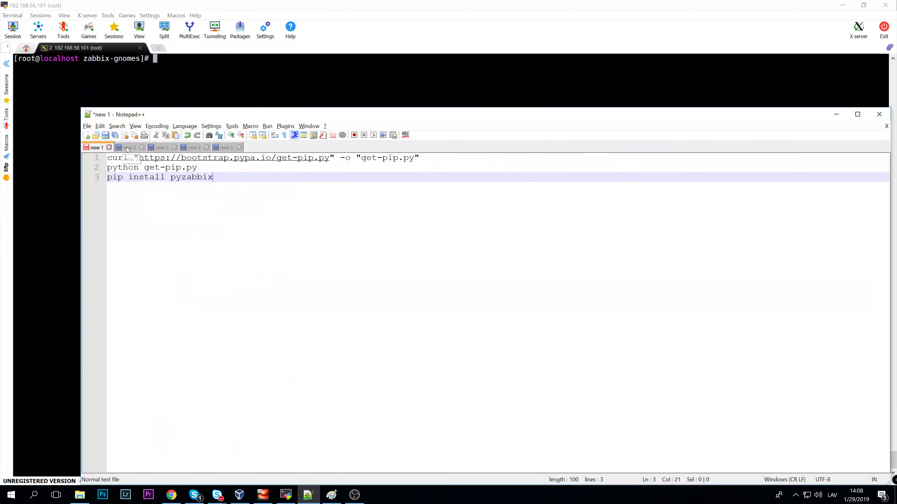
{"action": "left_click", "coordinate": [128, 148]}
{"action": "left_click", "coordinate": [161, 148]}
{"action": "left_click", "coordinate": [193, 147]}
{"action": "left_click", "coordinate": [228, 151]}
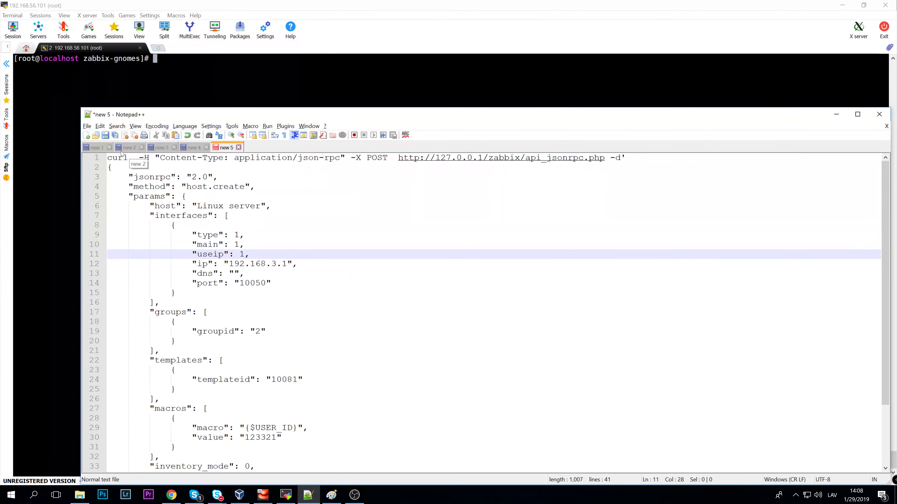
{"action": "left_click", "coordinate": [94, 147]}
{"action": "left_click", "coordinate": [308, 495]}
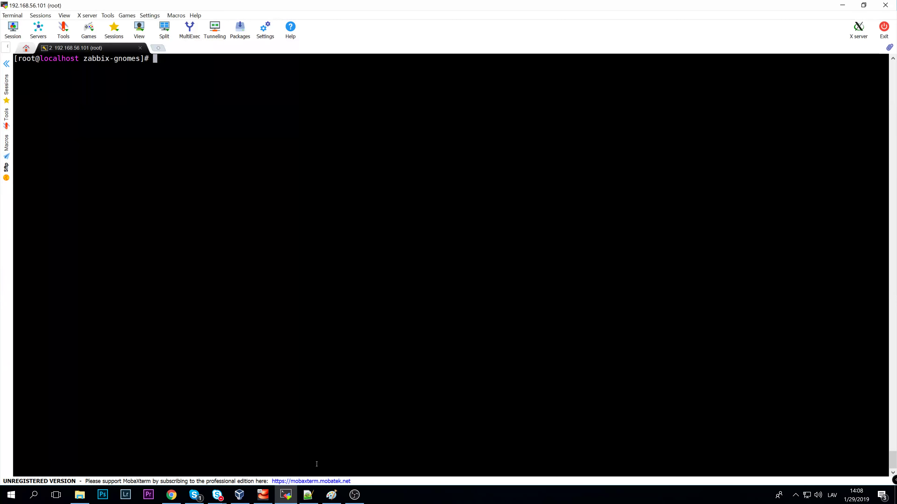
{"action": "left_click", "coordinate": [331, 495]}
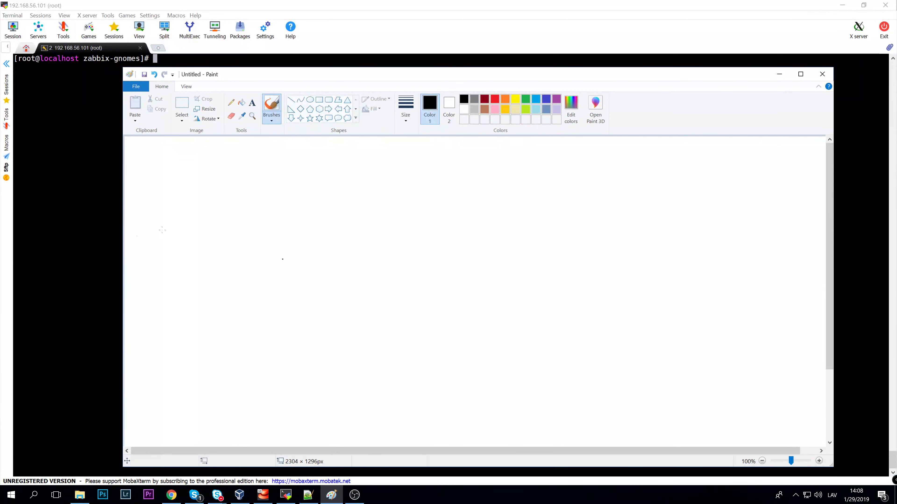
{"action": "left_click", "coordinate": [106, 225]}
{"action": "left_click", "coordinate": [331, 495]}
{"action": "left_click", "coordinate": [85, 245]}
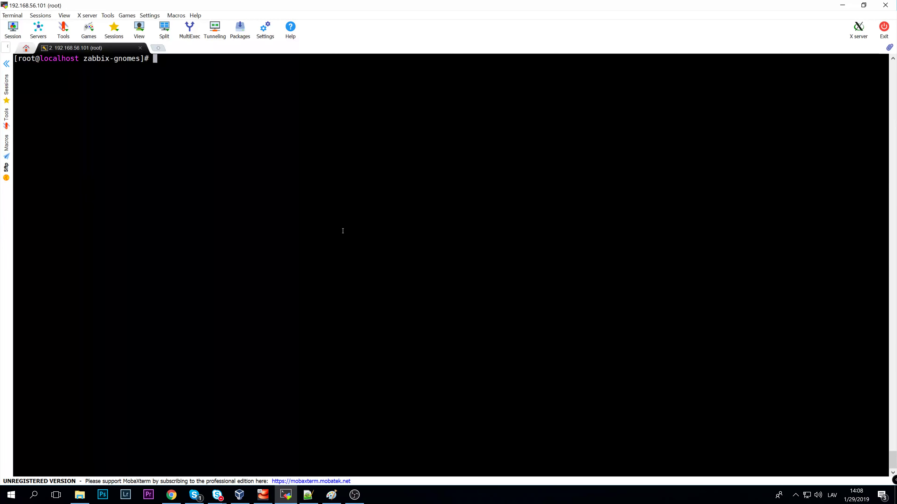
Step: Switch to Paint over the Zabbix dashboard and draw three red brush circles labelled Z, DB and F
{"action": "mouse_move", "coordinate": [171, 495]}
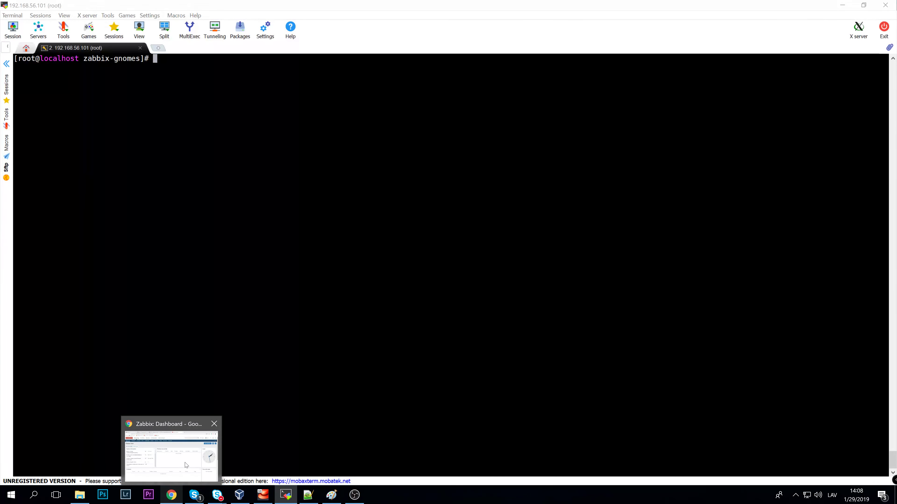
{"action": "left_click", "coordinate": [171, 459]}
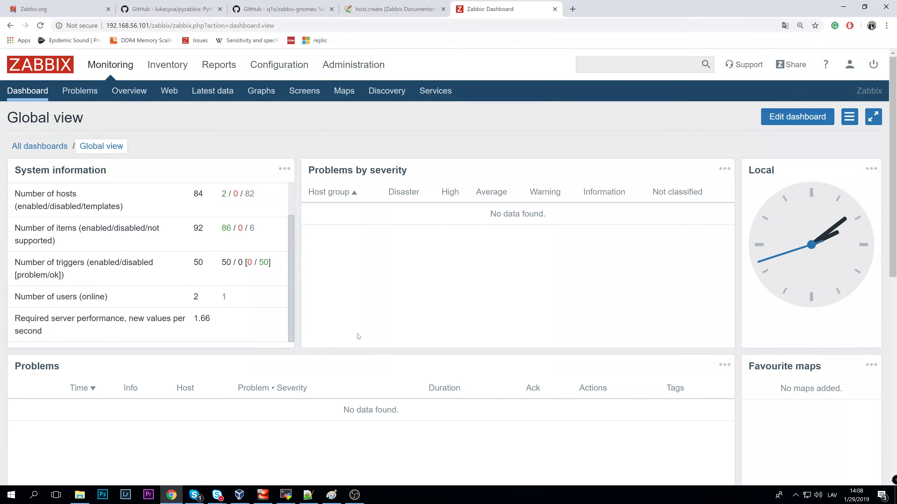
{"action": "left_click", "coordinate": [331, 494]}
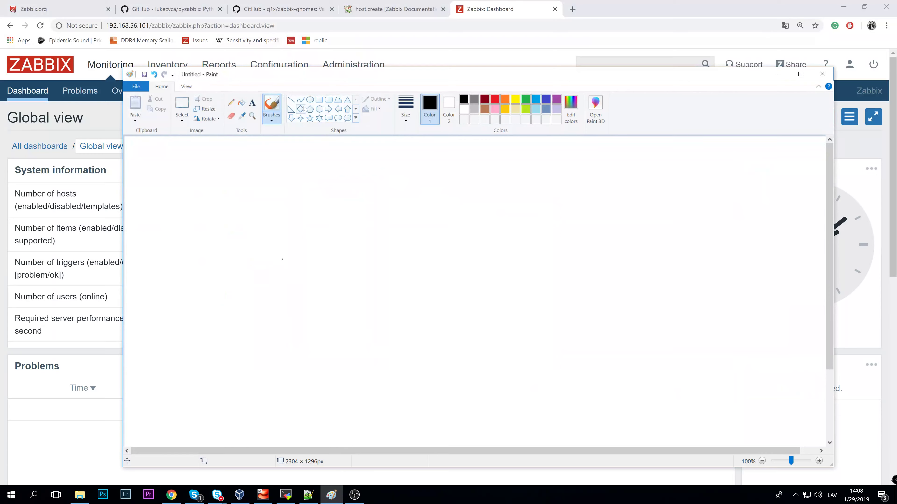
{"action": "left_click", "coordinate": [265, 105]}
{"action": "left_click", "coordinate": [494, 99]}
{"action": "left_click_drag", "start_coordinate": [441, 189], "coordinate": [428, 191]}
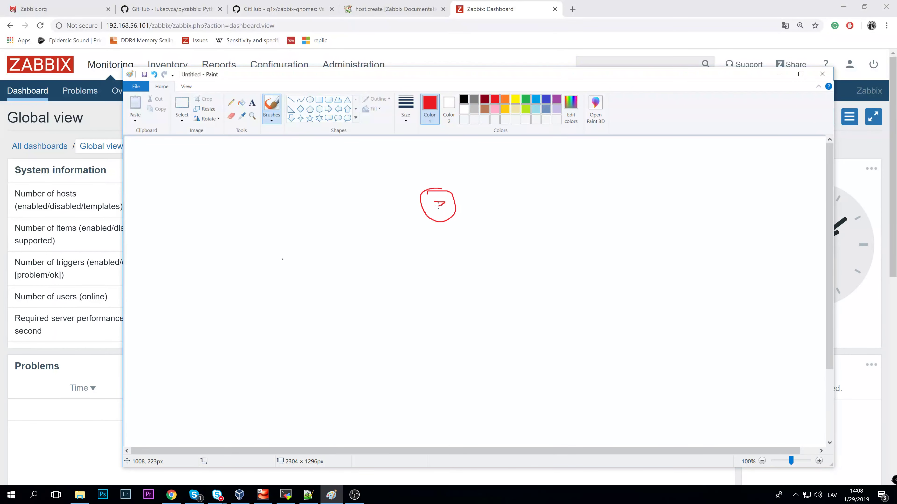
{"action": "mouse_move", "coordinate": [518, 262]}
{"action": "left_mouse_down"}
{"action": "mouse_move", "coordinate": [509, 281]}
{"action": "mouse_move", "coordinate": [546, 264]}
{"action": "mouse_move", "coordinate": [518, 271]}
{"action": "mouse_move", "coordinate": [517, 285]}
{"action": "mouse_move", "coordinate": [538, 279]}
{"action": "left_mouse_up"}
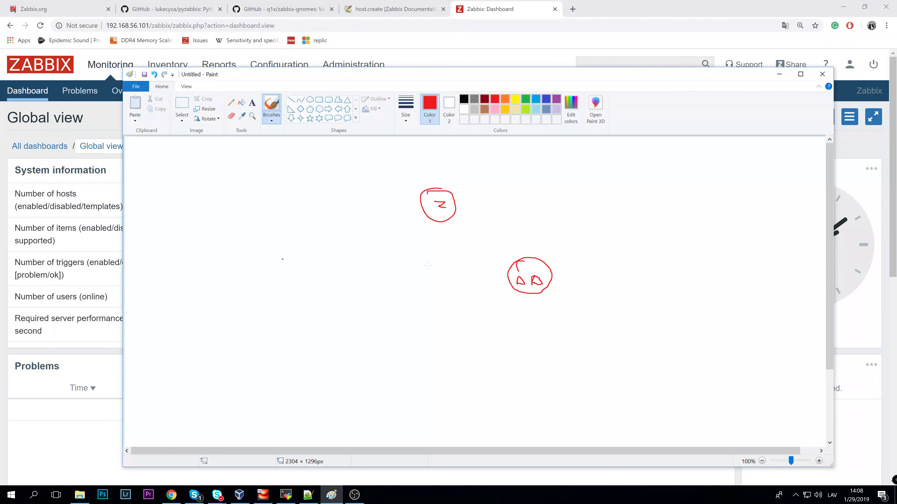
{"action": "mouse_move", "coordinate": [353, 267]}
{"action": "left_mouse_down"}
{"action": "mouse_move", "coordinate": [363, 298]}
{"action": "mouse_move", "coordinate": [350, 277]}
{"action": "mouse_move", "coordinate": [362, 286]}
{"action": "left_mouse_up"}
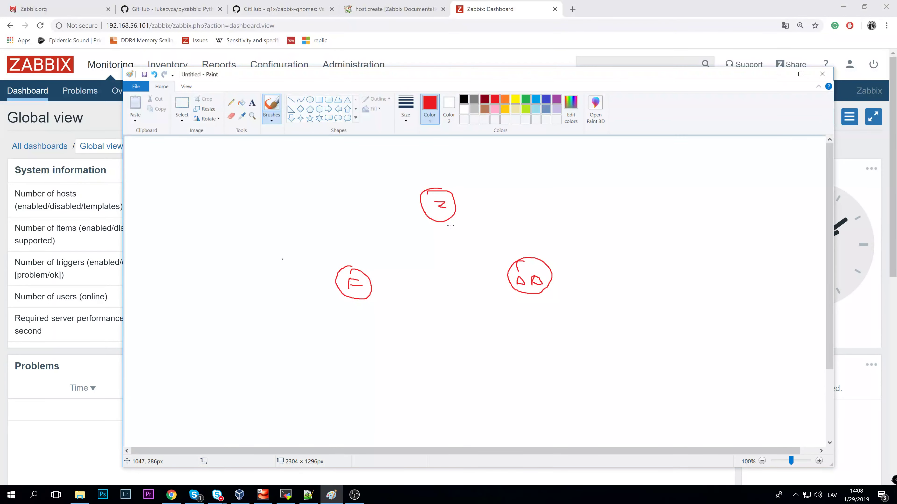
Step: Draw red arrows from Z to DB and from F to DB, plus a dashed line between F and Z
{"action": "mouse_move", "coordinate": [451, 225]}
{"action": "left_mouse_down"}
{"action": "mouse_move", "coordinate": [504, 261]}
{"action": "mouse_move", "coordinate": [497, 263]}
{"action": "mouse_move", "coordinate": [503, 248]}
{"action": "left_mouse_up"}
{"action": "mouse_move", "coordinate": [386, 288]}
{"action": "left_mouse_down"}
{"action": "mouse_move", "coordinate": [504, 282]}
{"action": "mouse_move", "coordinate": [495, 292]}
{"action": "mouse_move", "coordinate": [490, 277]}
{"action": "left_mouse_up"}
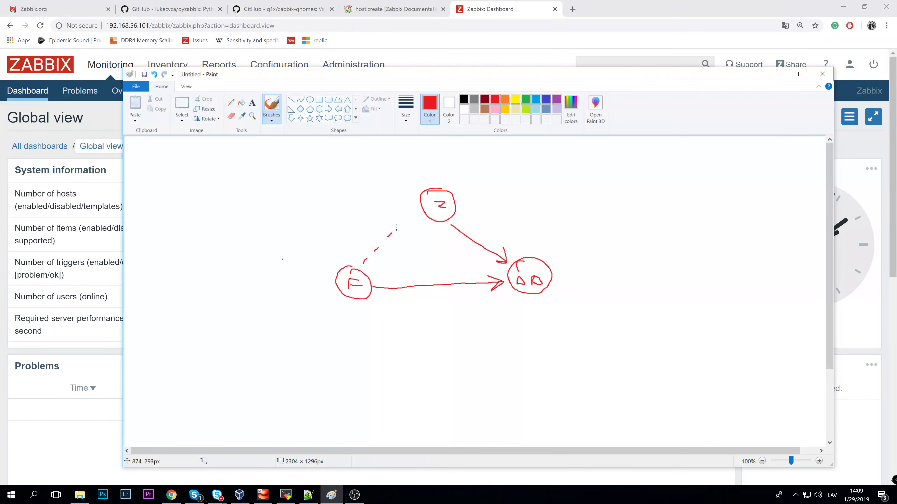
{"action": "left_click_drag", "start_coordinate": [411, 216], "coordinate": [412, 214]}
Step: Write PC on the canvas with a dashed line to the Z circle, and draw an arrow pointing towards F
{"action": "mouse_move", "coordinate": [280, 153]}
{"action": "left_mouse_down"}
{"action": "mouse_move", "coordinate": [282, 168]}
{"action": "mouse_move", "coordinate": [282, 160]}
{"action": "mouse_move", "coordinate": [365, 178]}
{"action": "left_mouse_up"}
{"action": "left_click_drag", "start_coordinate": [376, 182], "coordinate": [383, 184]}
{"action": "left_click_drag", "start_coordinate": [392, 187], "coordinate": [397, 189]}
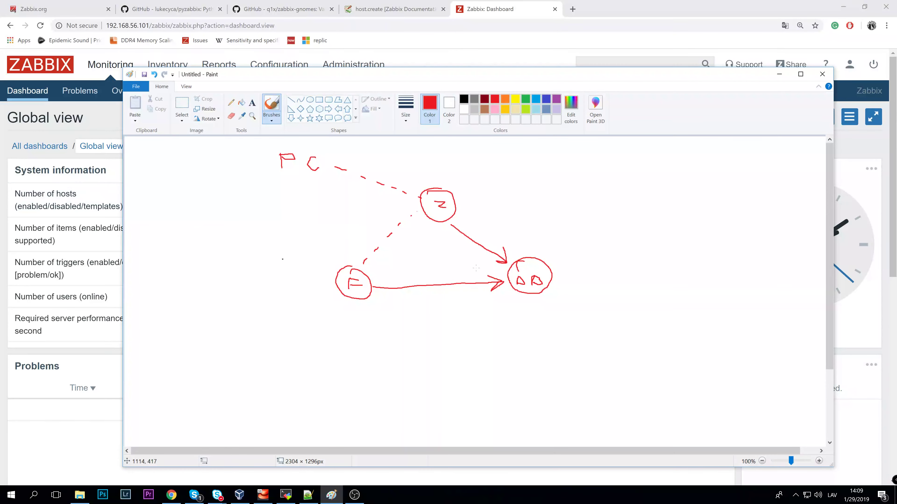
{"action": "left_click_drag", "start_coordinate": [249, 305], "coordinate": [301, 297]}
{"action": "left_click_drag", "start_coordinate": [293, 310], "coordinate": [302, 298]}
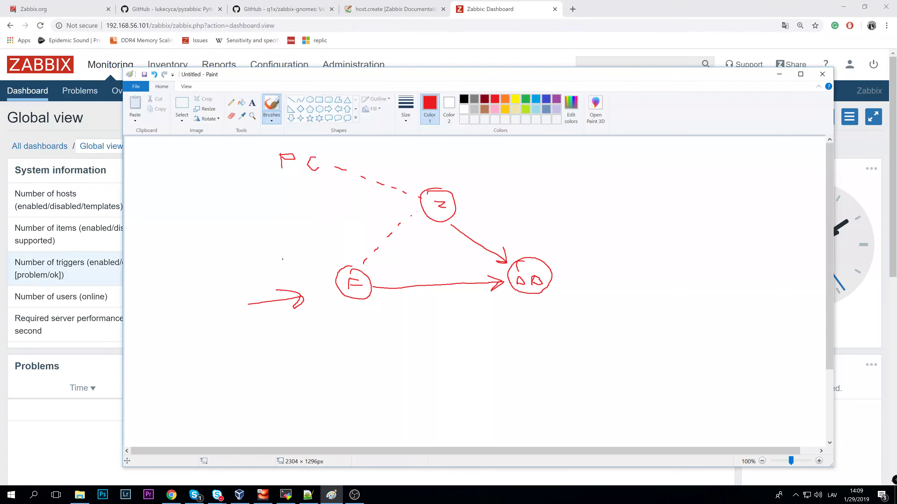
Step: Return to the Zabbix frontend and open a new host form from the hosts configuration
{"action": "left_click", "coordinate": [106, 233]}
{"action": "mouse_move", "coordinate": [279, 64]}
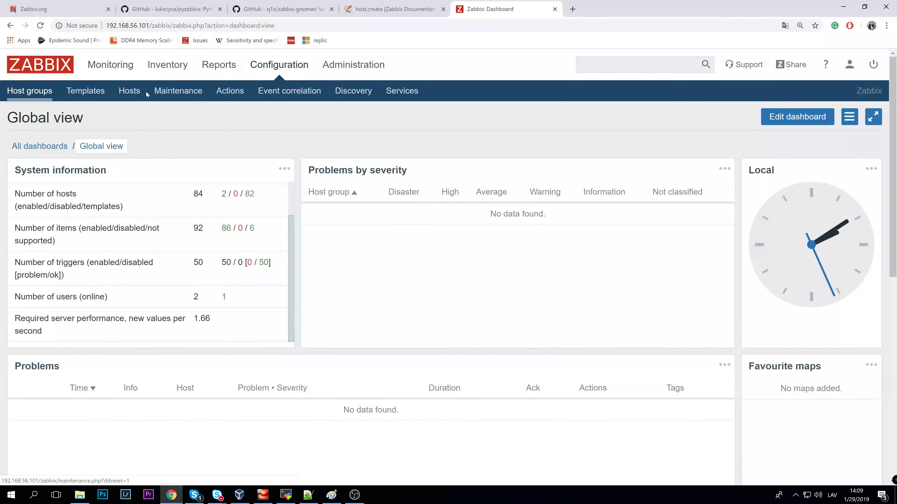
{"action": "left_click", "coordinate": [129, 91]}
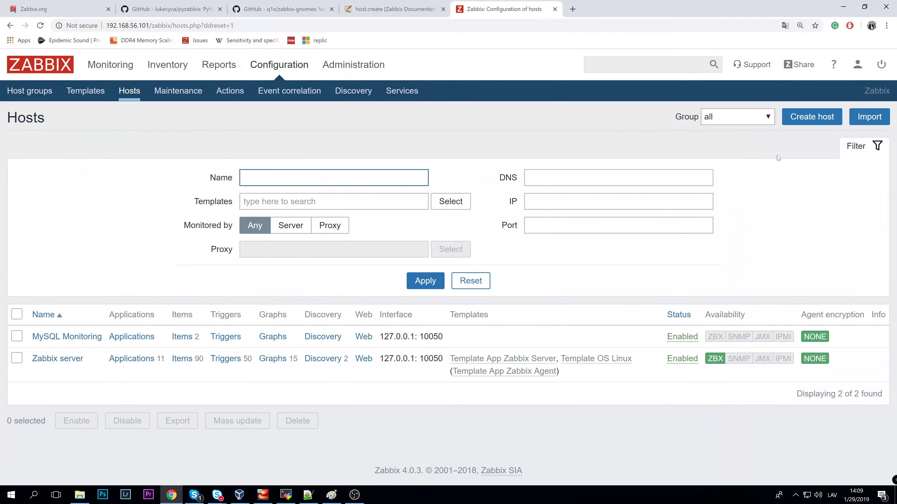
{"action": "left_click", "coordinate": [812, 117]}
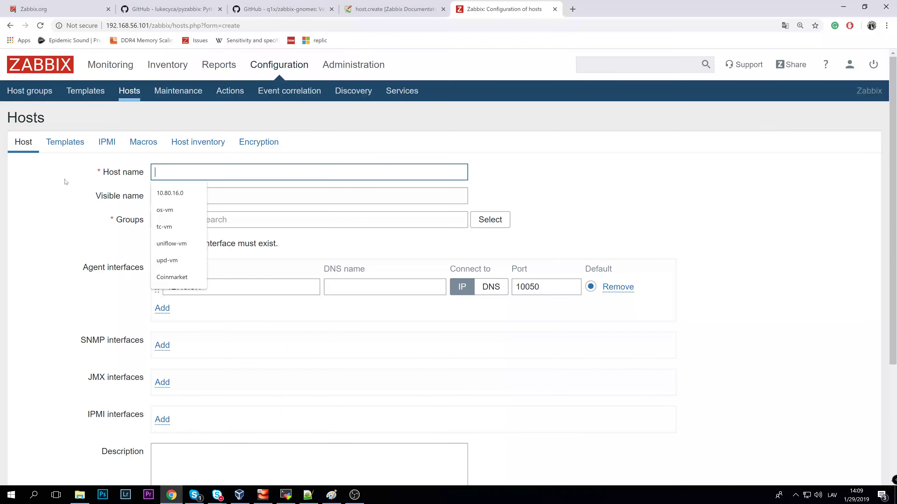
Step: Look over the new host form's fields, switching briefly to the Paint architecture diagram and back to the form
{"action": "left_click_drag", "start_coordinate": [66, 182], "coordinate": [116, 152]}
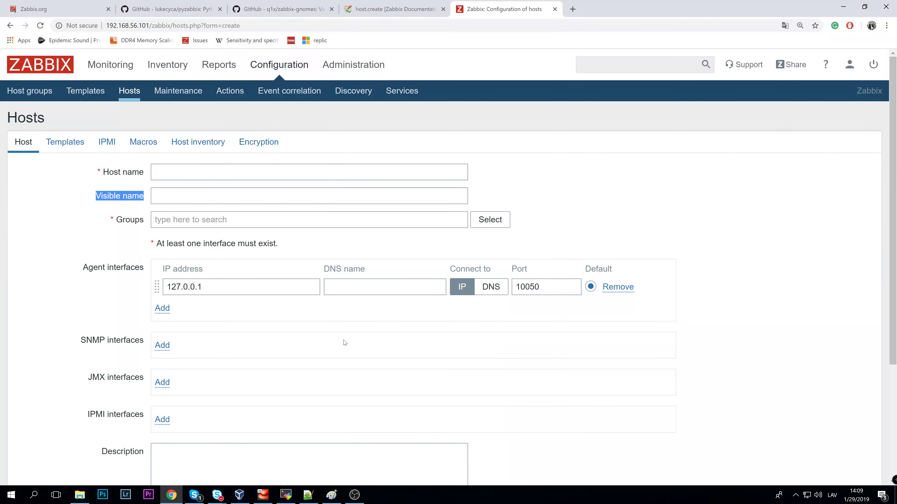
{"action": "scroll", "coordinate": [449, 265], "scroll_direction": "down", "scroll_amount": 5}
{"action": "left_click", "coordinate": [331, 495]}
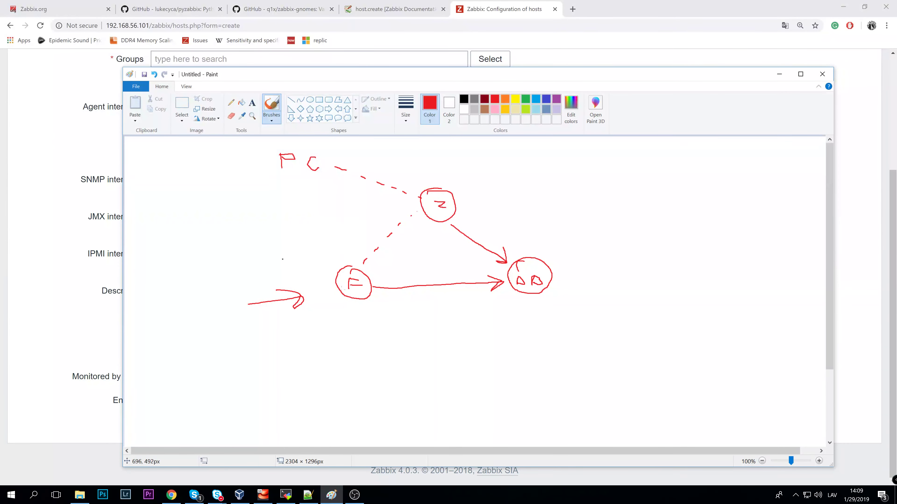
{"action": "key", "text": "alt+Tab"}
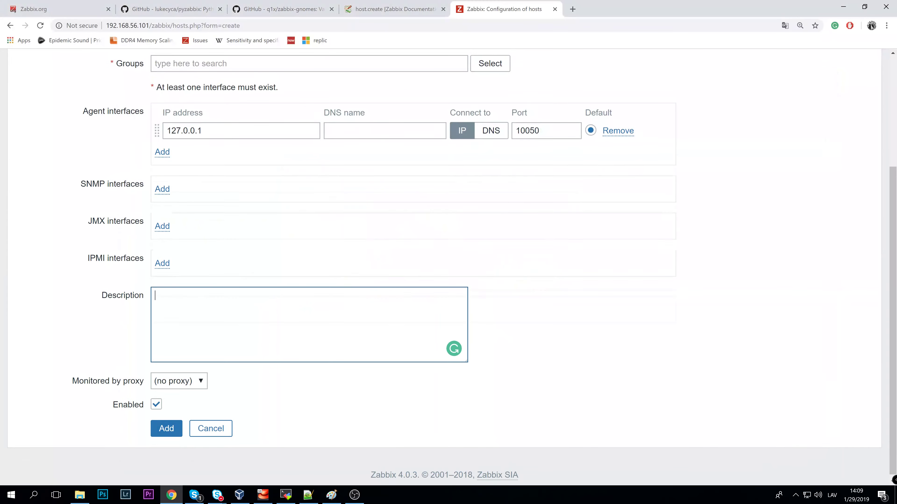
{"action": "scroll", "coordinate": [238, 314], "scroll_direction": "up", "scroll_amount": 5}
Step: Leave the new host form for the hosts list and view the monitoring Overview and Latest data pages
{"action": "left_click", "coordinate": [129, 91]}
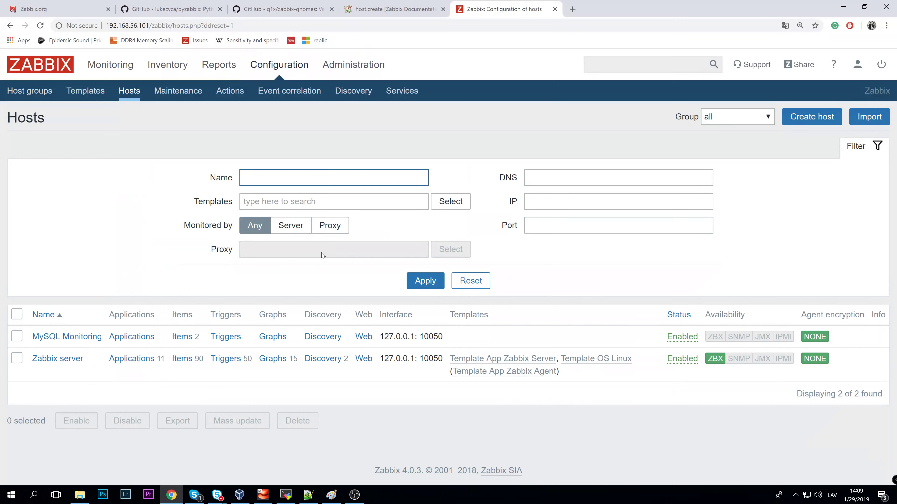
{"action": "mouse_move", "coordinate": [110, 65]}
{"action": "left_click", "coordinate": [129, 91]}
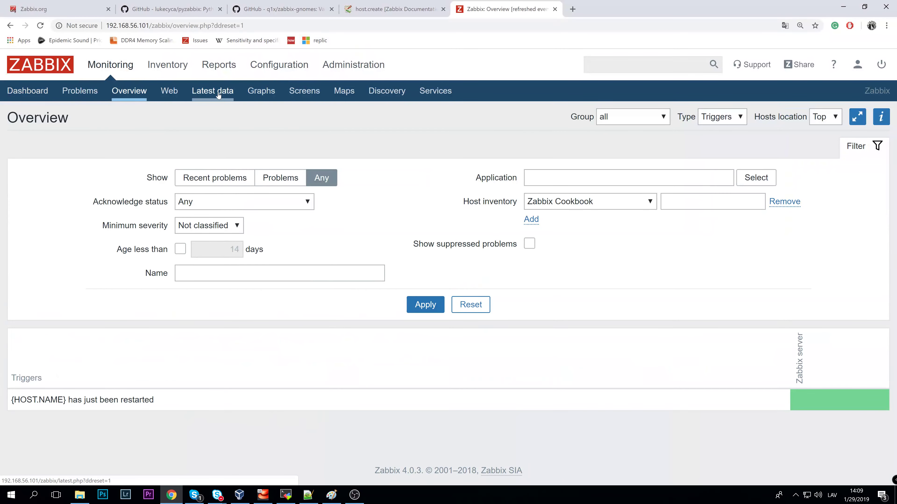
{"action": "left_click", "coordinate": [218, 94]}
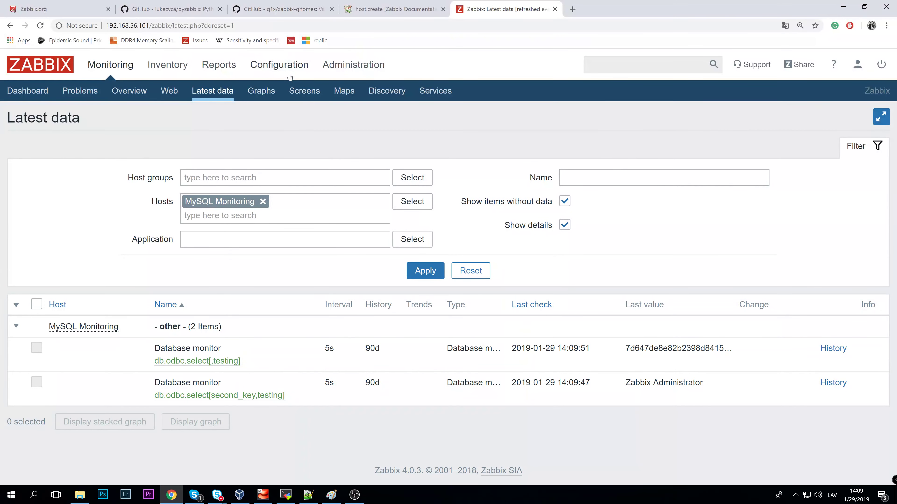
Step: Return to the hosts configuration and open the settings of the Zabbix server host
{"action": "mouse_move", "coordinate": [279, 66]}
{"action": "left_click", "coordinate": [132, 91]}
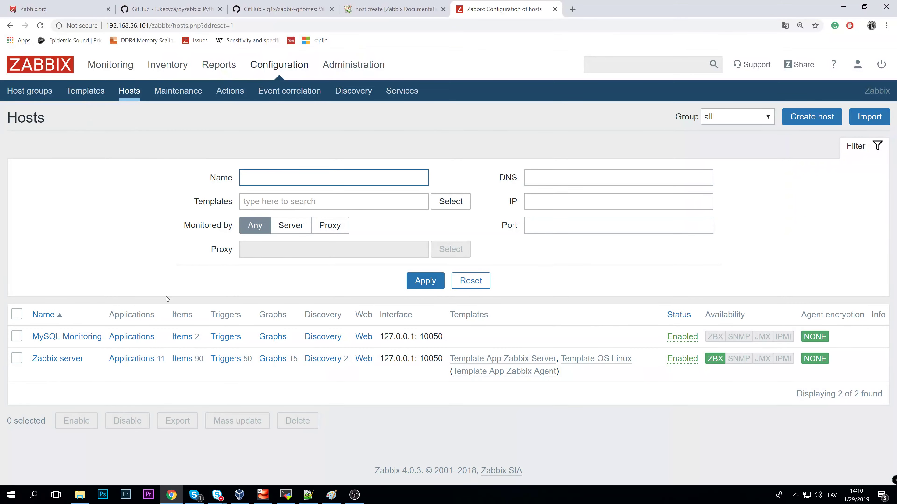
{"action": "left_click", "coordinate": [57, 359]}
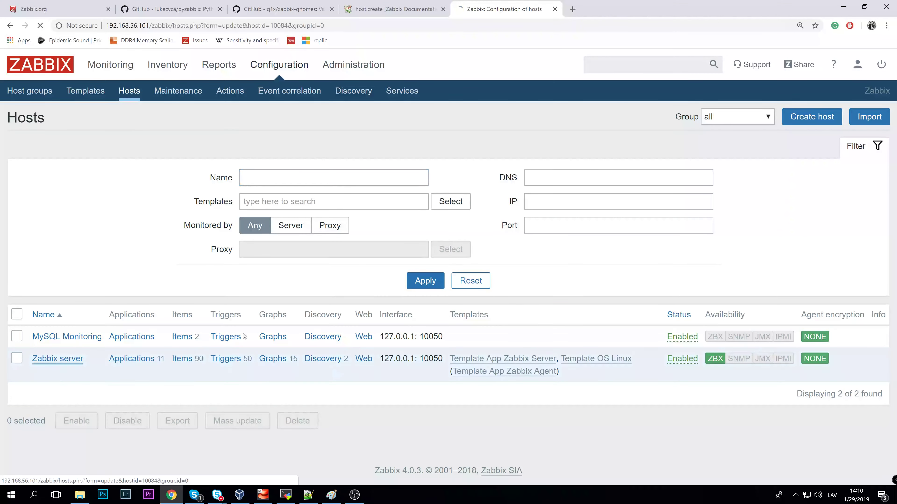
{"action": "scroll", "coordinate": [291, 226], "scroll_direction": "down", "scroll_amount": 5}
{"action": "scroll", "coordinate": [291, 226], "scroll_direction": "up", "scroll_amount": 5}
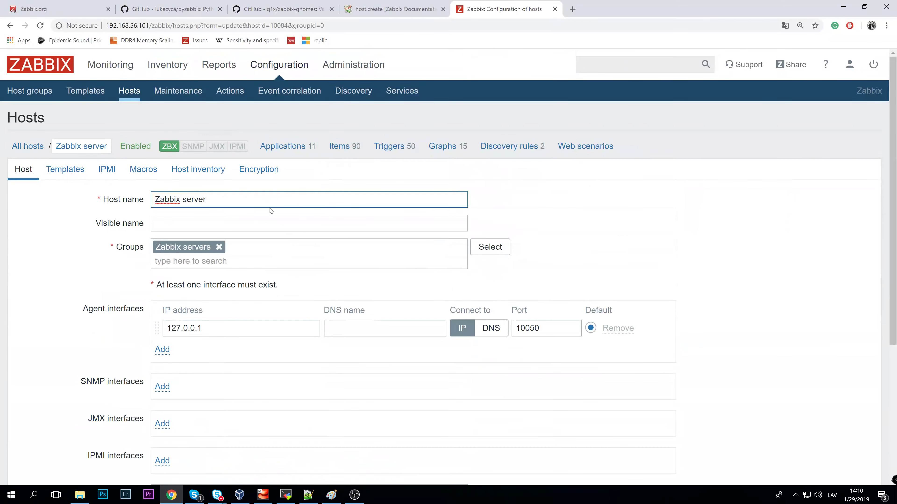
Step: Examine the Zabbix server host's settings, from its name, group and agent interface address to the proxy and enabled options
{"action": "left_click_drag", "start_coordinate": [203, 328], "coordinate": [190, 328]}
{"action": "left_click", "coordinate": [90, 285]}
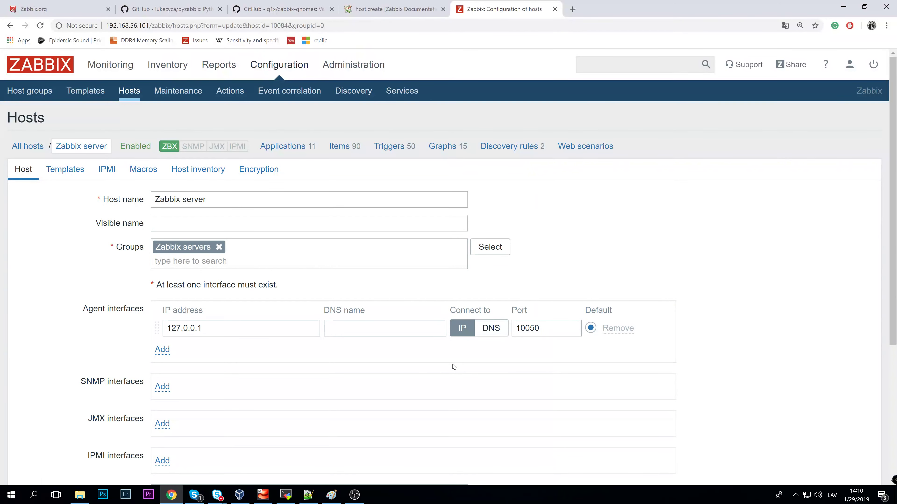
{"action": "scroll", "coordinate": [469, 358], "scroll_direction": "down", "scroll_amount": 5}
{"action": "scroll", "coordinate": [541, 325], "scroll_direction": "up", "scroll_amount": 5}
{"action": "scroll", "coordinate": [460, 356], "scroll_direction": "down", "scroll_amount": 5}
{"action": "scroll", "coordinate": [459, 374], "scroll_direction": "up", "scroll_amount": 5}
{"action": "scroll", "coordinate": [459, 380], "scroll_direction": "down", "scroll_amount": 5}
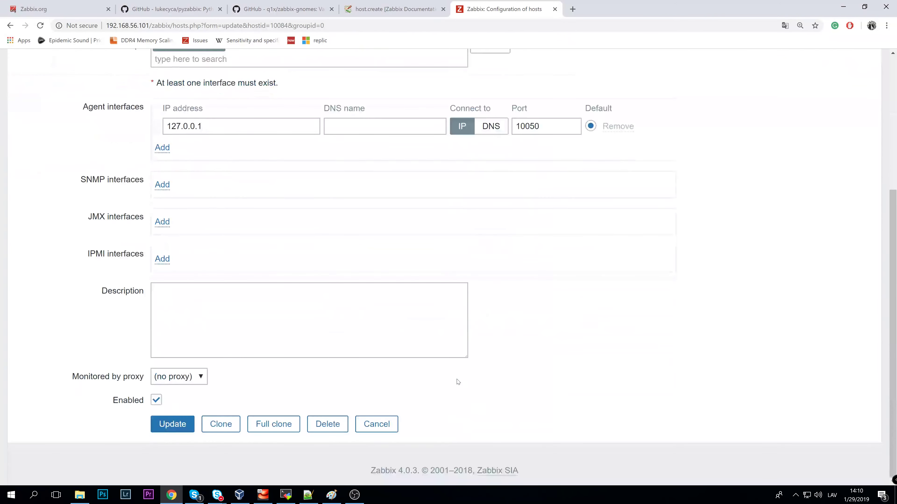
{"action": "scroll", "coordinate": [458, 389], "scroll_direction": "up", "scroll_amount": 5}
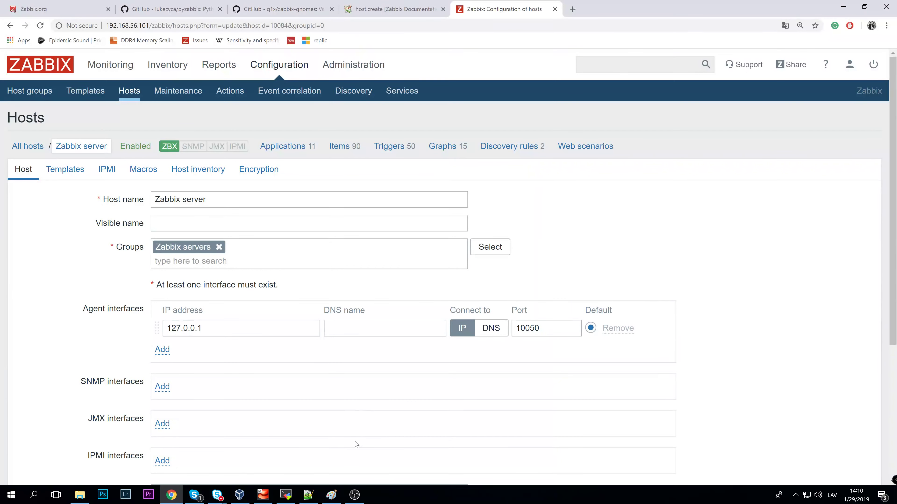
Step: Switch to Paint and draw a red arrow towards DB, a letter Q at its tail, and a vertical dividing line beside DB
{"action": "left_click", "coordinate": [331, 495]}
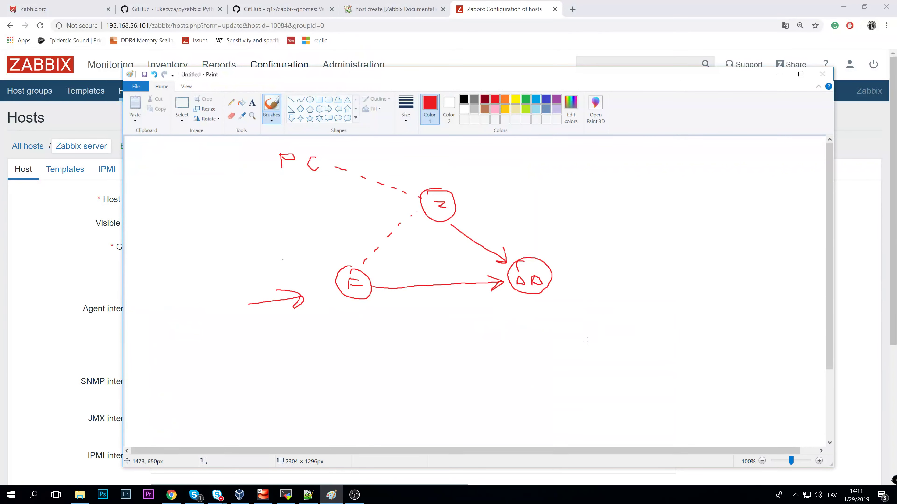
{"action": "left_click_drag", "start_coordinate": [564, 298], "coordinate": [629, 350]}
{"action": "mouse_move", "coordinate": [686, 349]}
{"action": "left_mouse_down"}
{"action": "mouse_move", "coordinate": [682, 368]}
{"action": "mouse_move", "coordinate": [675, 348]}
{"action": "mouse_move", "coordinate": [688, 370]}
{"action": "left_mouse_up"}
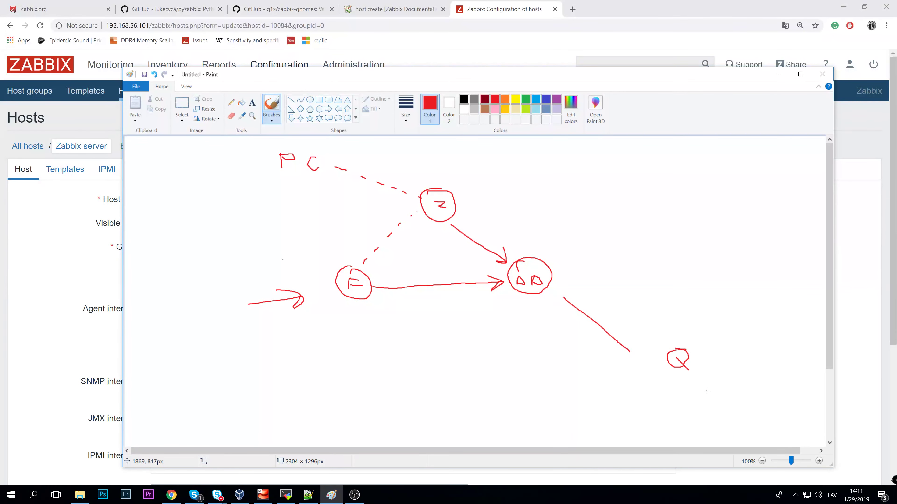
{"action": "mouse_move", "coordinate": [562, 315]}
{"action": "left_mouse_down"}
{"action": "mouse_move", "coordinate": [562, 295]}
{"action": "mouse_move", "coordinate": [585, 297]}
{"action": "left_mouse_up"}
{"action": "left_click_drag", "start_coordinate": [492, 168], "coordinate": [495, 380]}
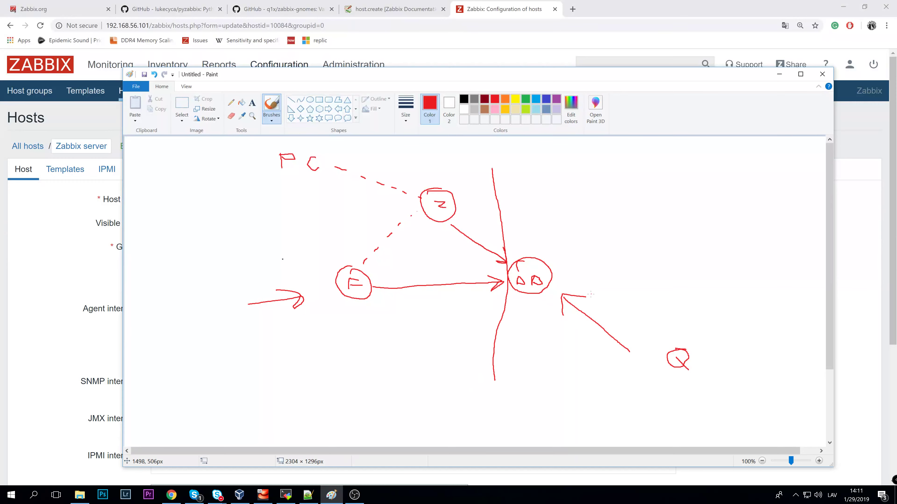